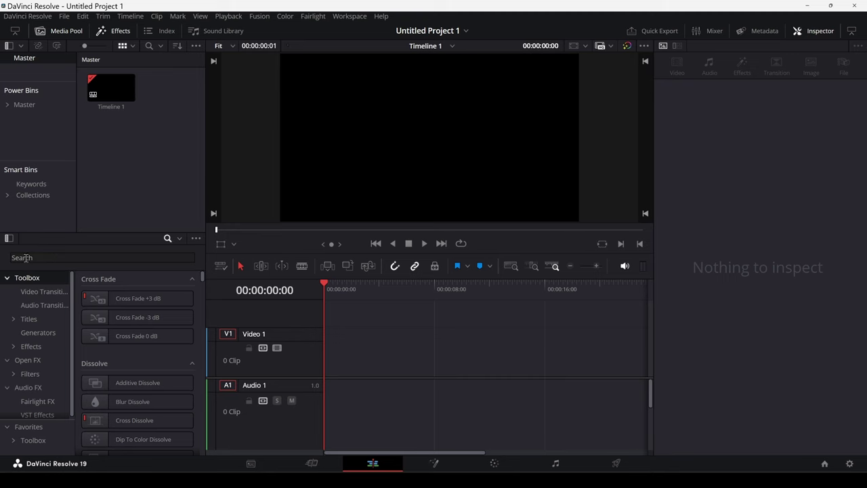
Step: Add a Fusion Composition clip from Toolbox > Effects to the start of V1
click(36, 346)
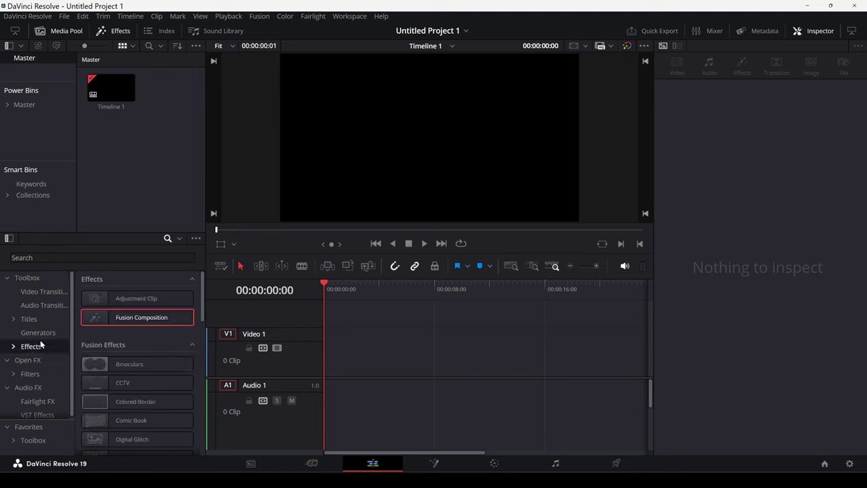
drag(115, 316, 325, 373)
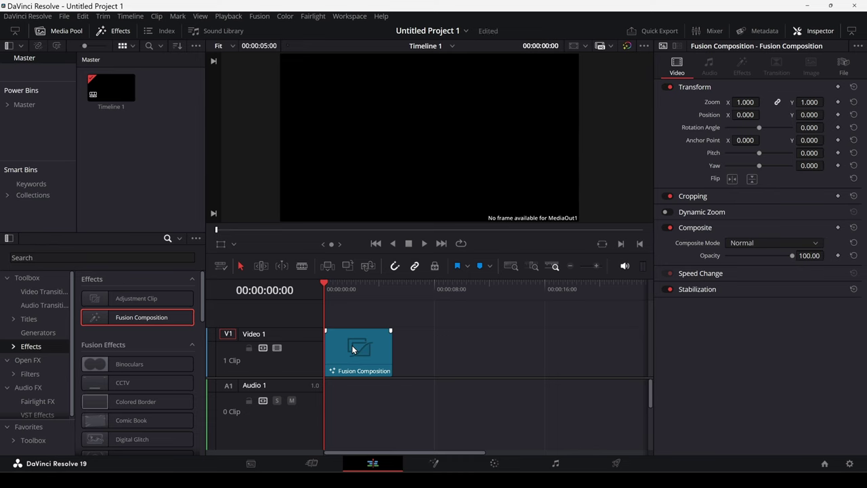
right_click(352, 349)
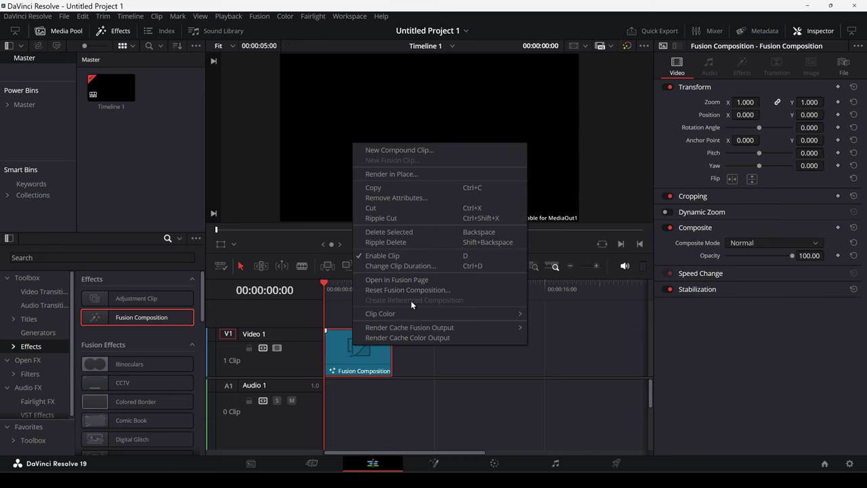
Step: Open the clip on the Fusion page and add a Text+ node wired into MediaOut1
click(438, 280)
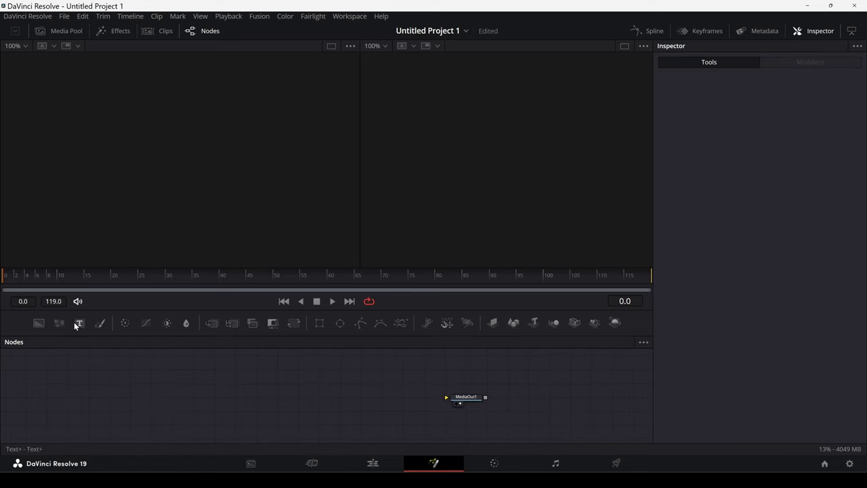
mouse_move(80, 324)
mouse_down()
mouse_move(387, 402)
mouse_move(446, 398)
mouse_up()
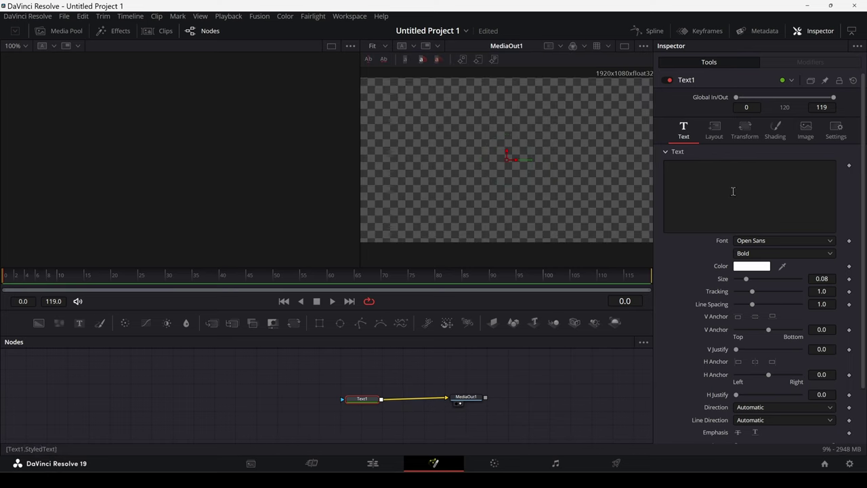
Step: In Text1's Edit Controls, name the new control عداد with ID Counter on the Text page
right_click(702, 80)
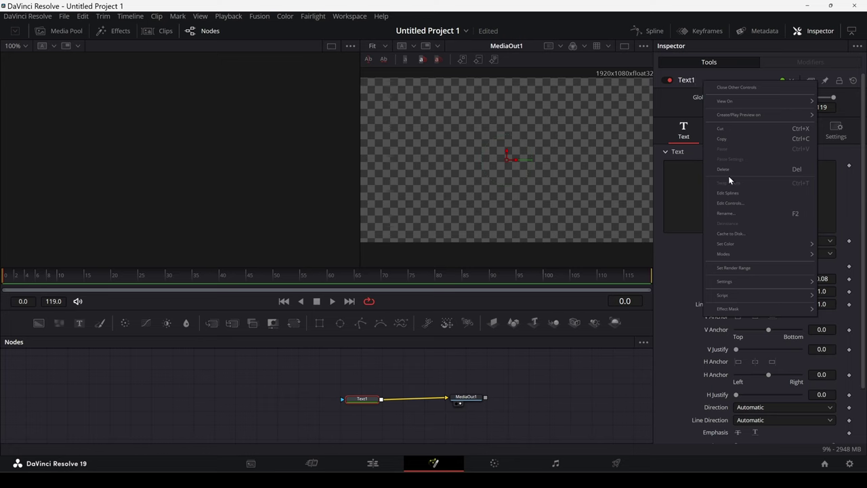
click(727, 204)
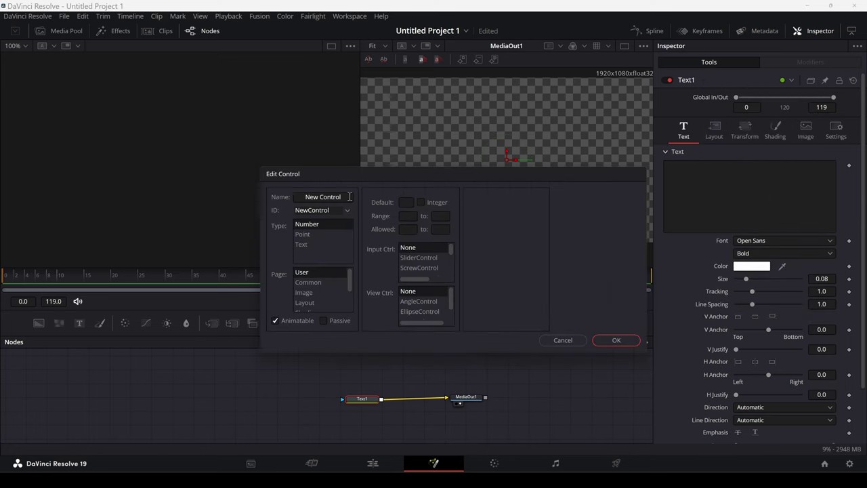
drag(349, 197, 293, 197)
key(BackSpace)
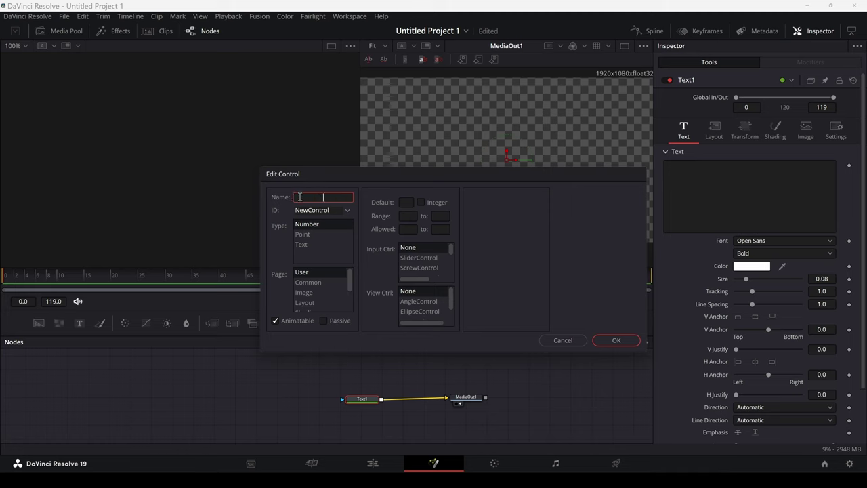
text(Position)
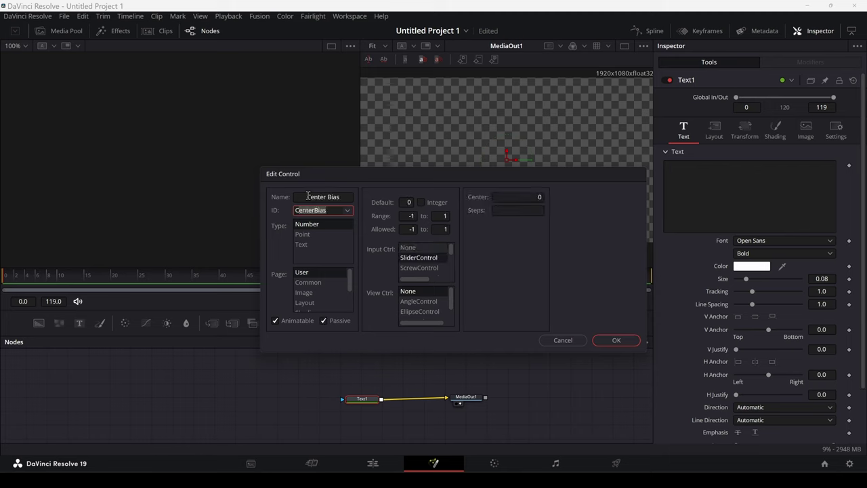
text(Counter)
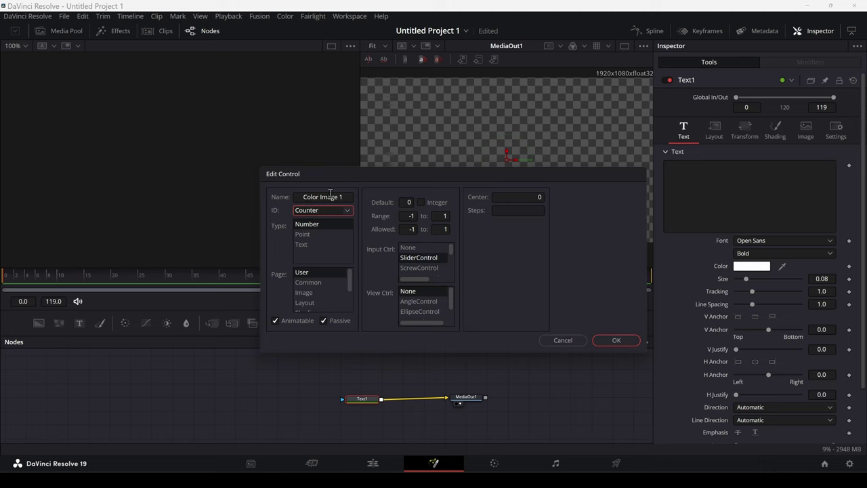
click(325, 196)
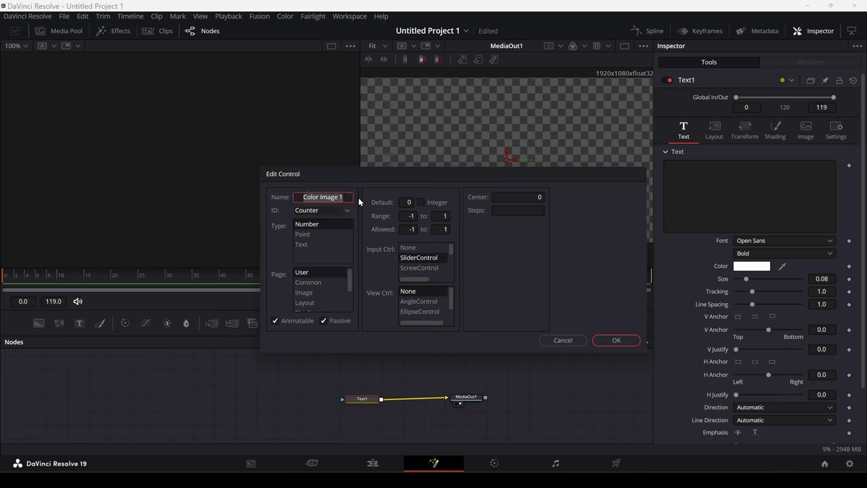
text(عداد)
drag(350, 279, 349, 292)
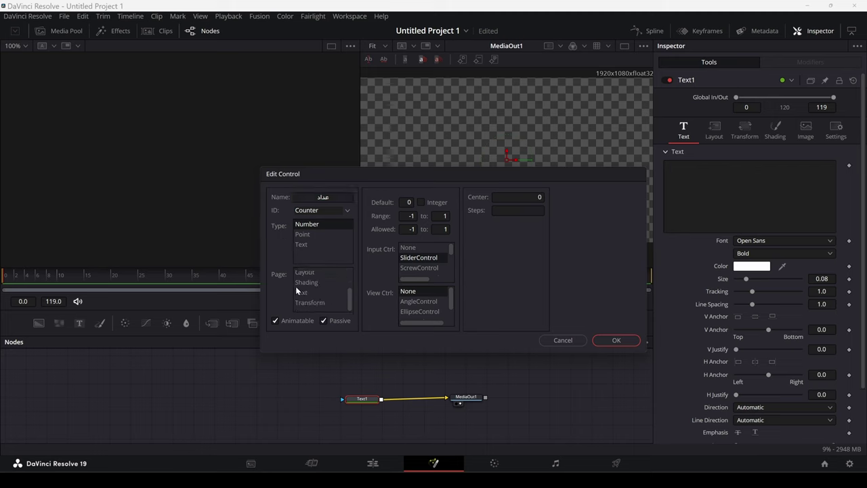
click(300, 292)
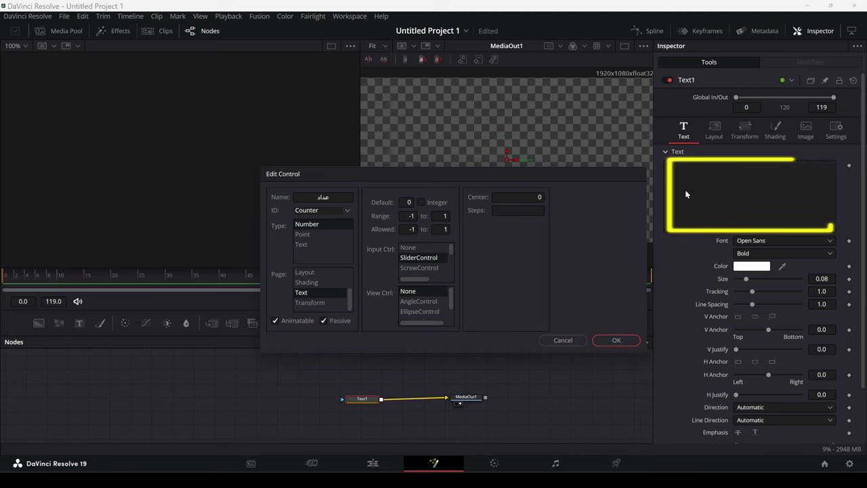
Step: Set the control's allowed range to 0–10000000 and restrict it to integers
click(410, 229)
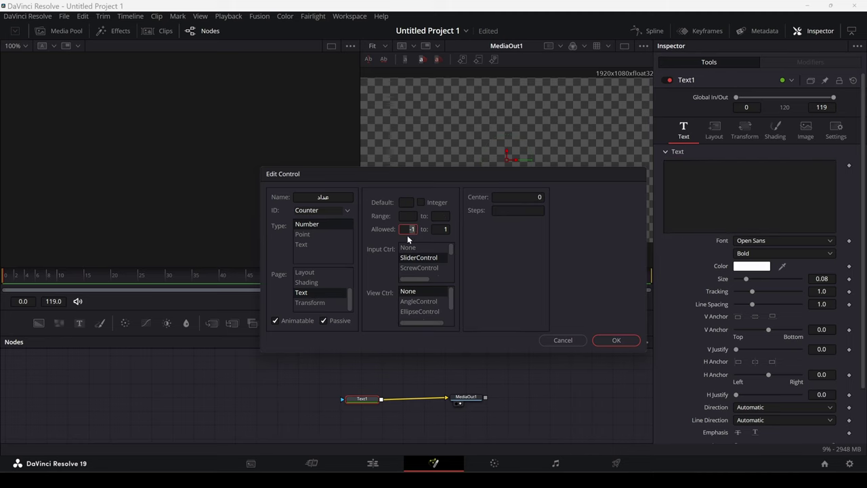
text(0)
click(438, 229)
drag(261, 350, 130, 425)
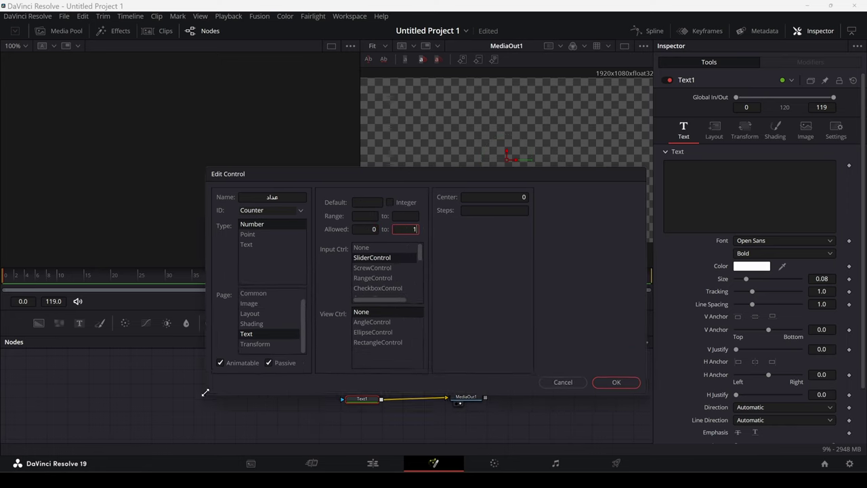
text(0000000)
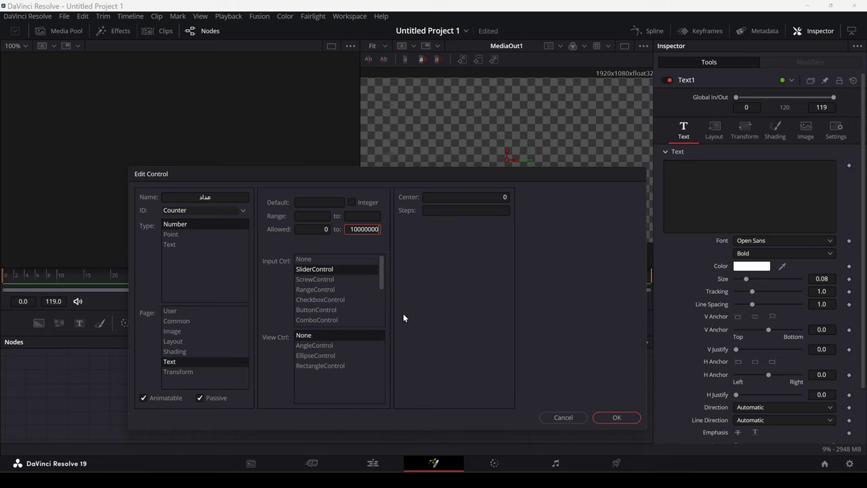
click(351, 202)
Step: Create the عداد control, test its slider at 10000000, then return it to 0
click(619, 419)
scroll(679, 377, down, 3)
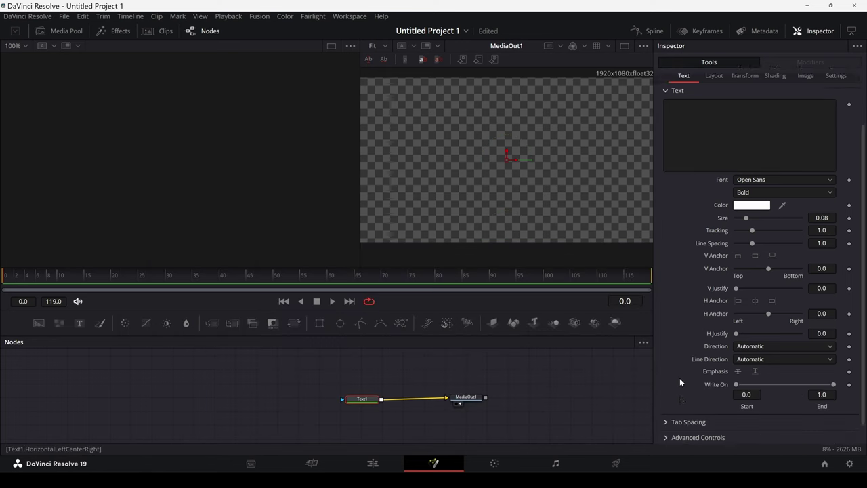
scroll(679, 375, down, 1)
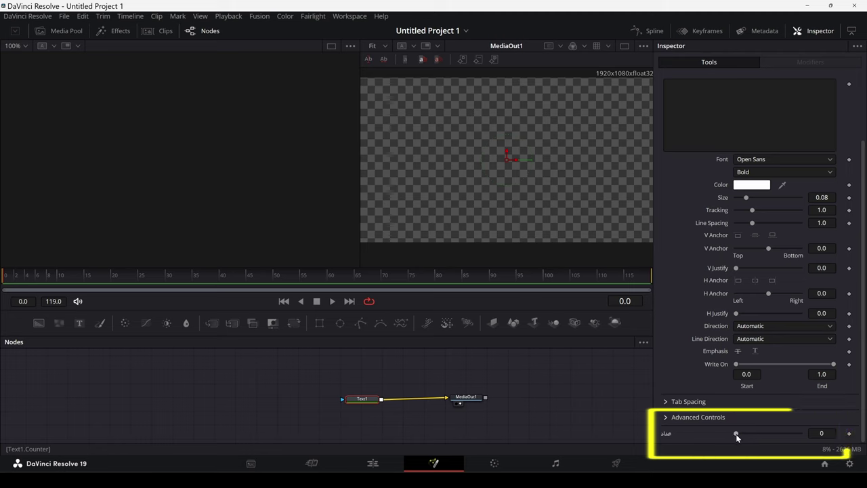
drag(736, 434, 800, 433)
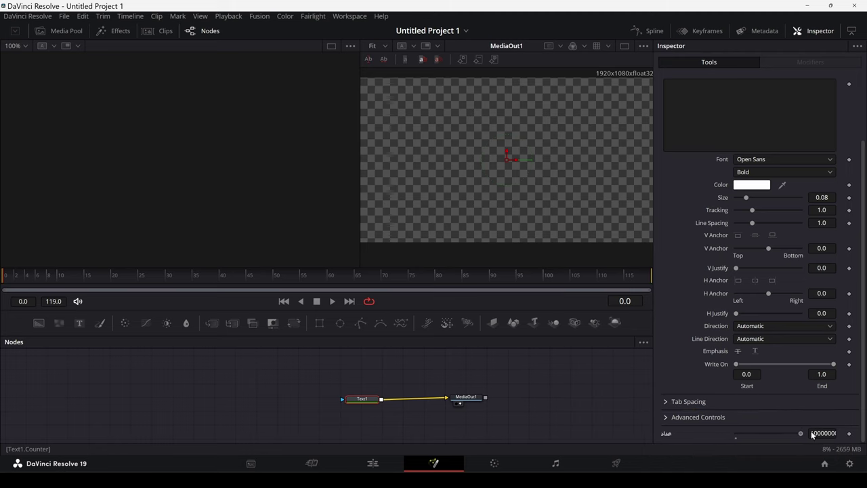
drag(800, 433, 731, 433)
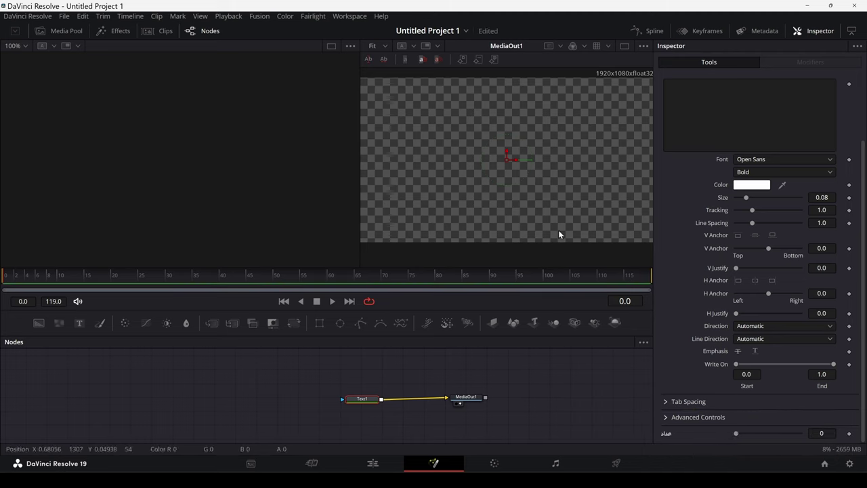
click(697, 280)
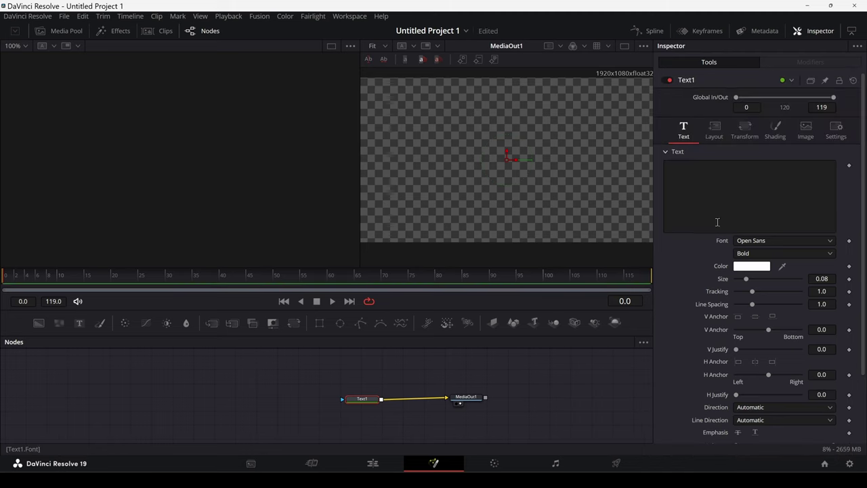
right_click(708, 182)
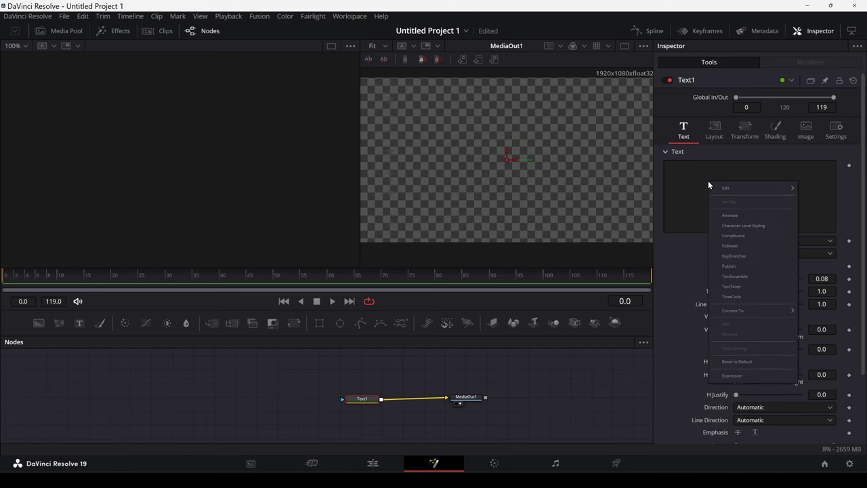
Step: Make Text1's text the expression Counter so it reads 0, and keyframe عداد at frame 0
click(751, 376)
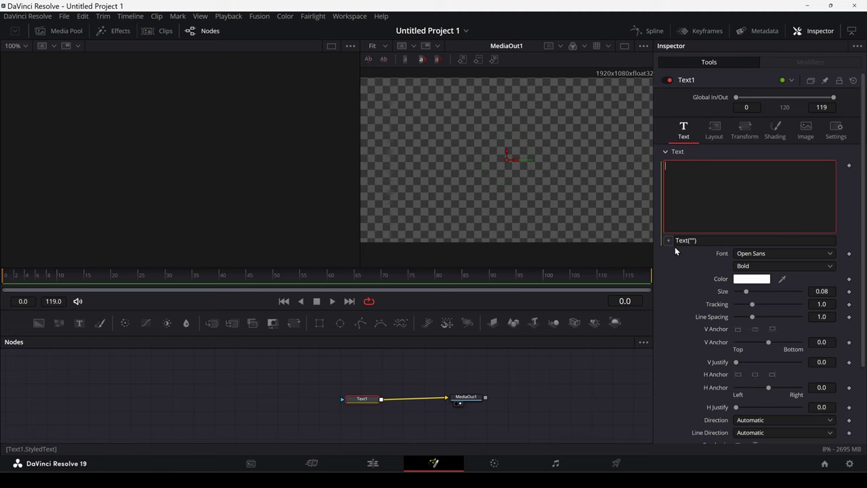
click(711, 242)
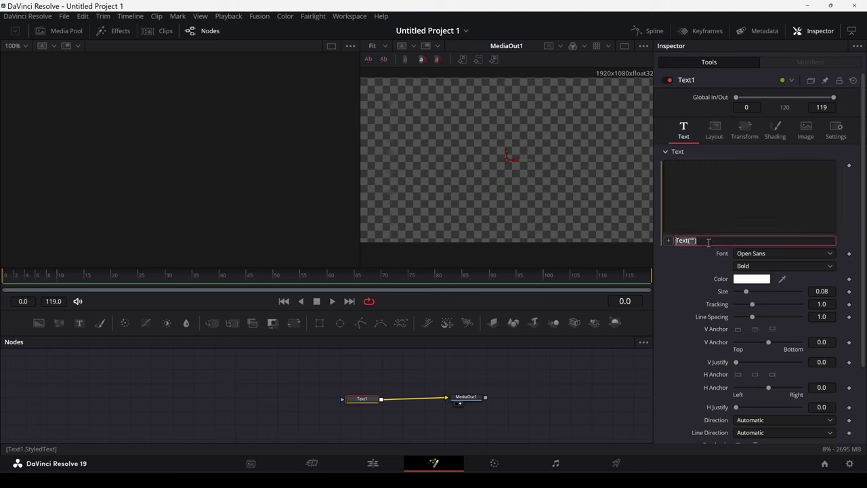
text(C)
text(ounter)
key(Tab)
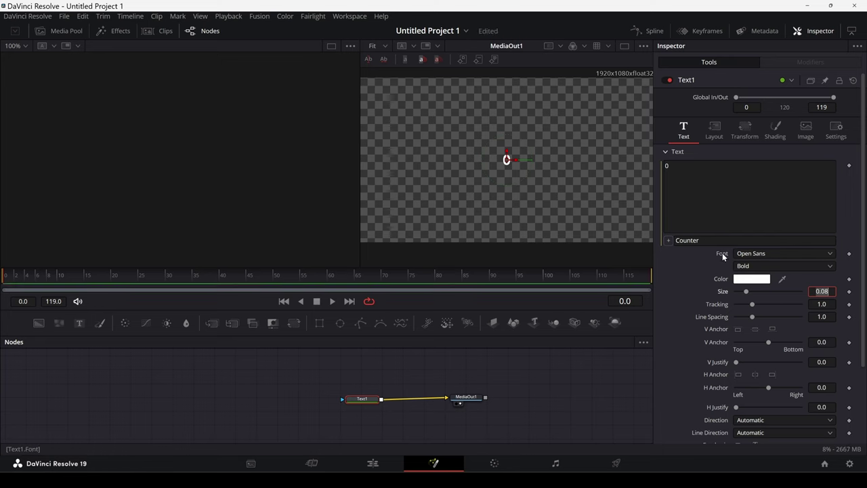
scroll(705, 384, down, 3)
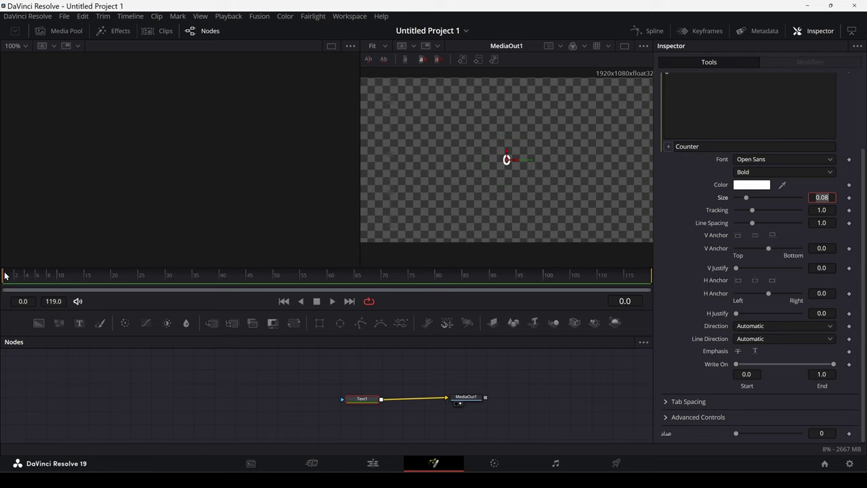
click(849, 434)
Step: Keyframe Counter at 0 on frame 0 and 10000000 on frame 119, then preview the count
click(849, 434)
mouse_move(27, 277)
mouse_down()
mouse_move(291, 288)
mouse_move(642, 287)
mouse_up()
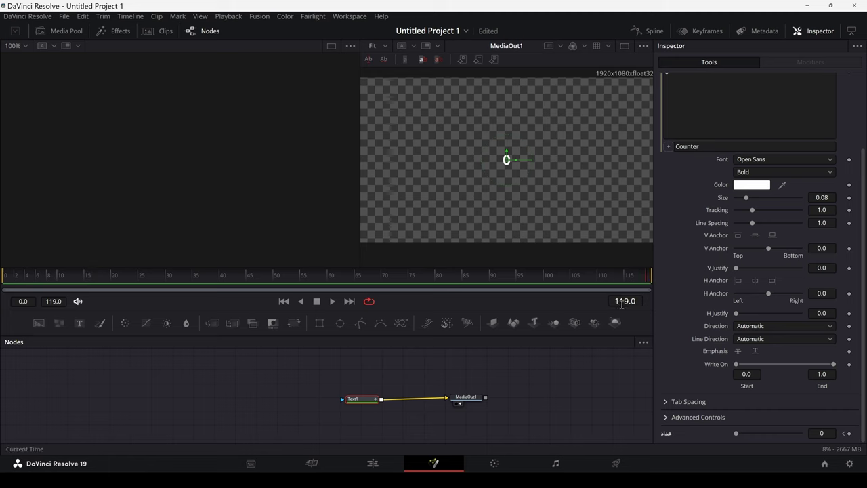
drag(736, 433, 822, 433)
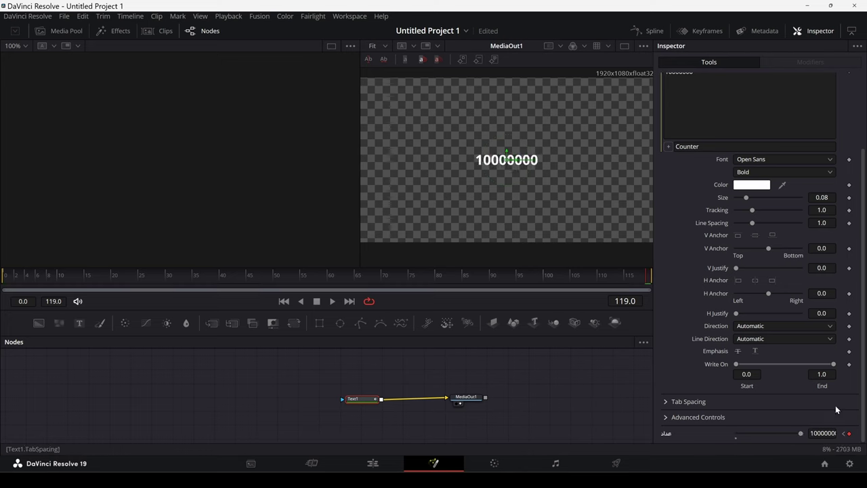
mouse_move(98, 268)
mouse_down()
mouse_move(544, 281)
mouse_move(55, 281)
mouse_move(492, 281)
mouse_up()
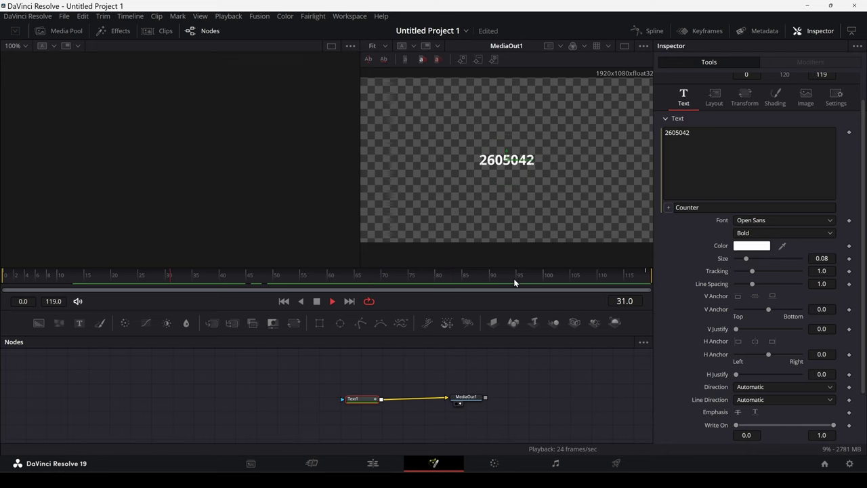
key(space)
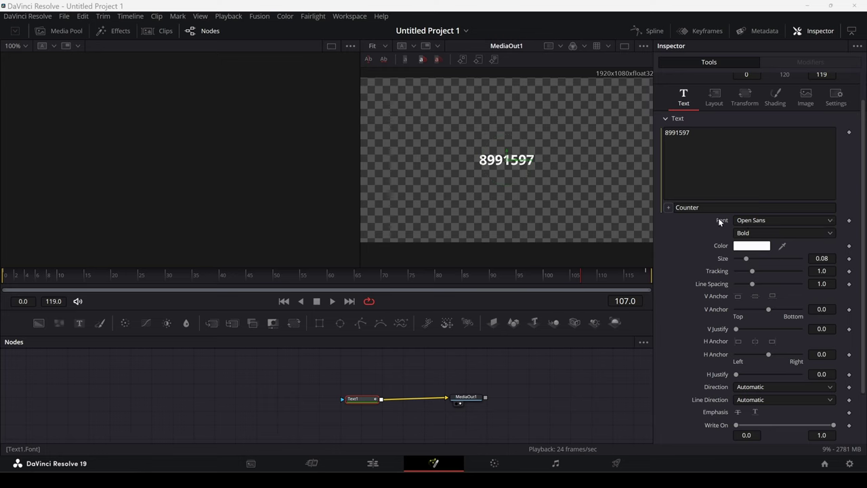
Step: Set the counter text font to Calibri and its size to 0.1417
click(749, 222)
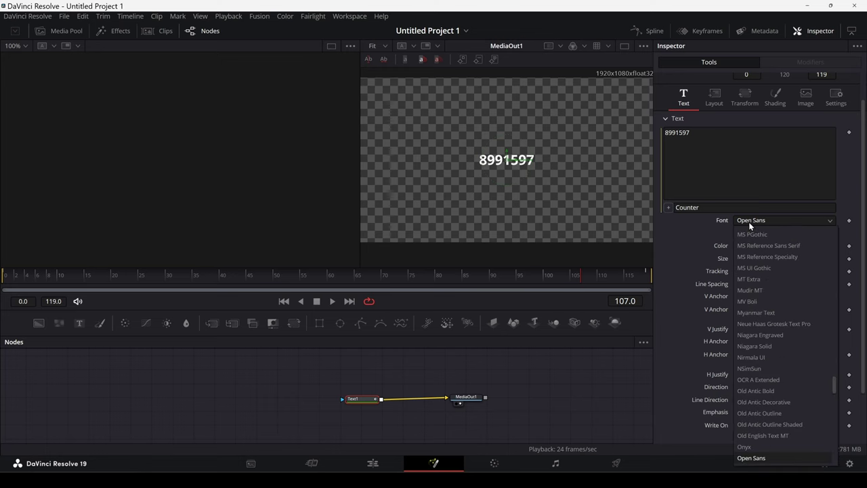
click(758, 269)
drag(745, 258, 753, 258)
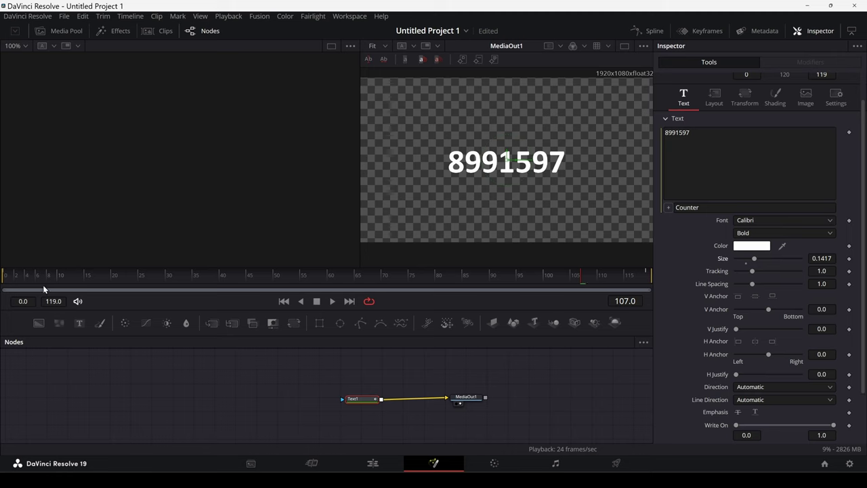
Step: Play the count from frame 0 and pause partway, where it reads 4033613
drag(10, 275, 3, 275)
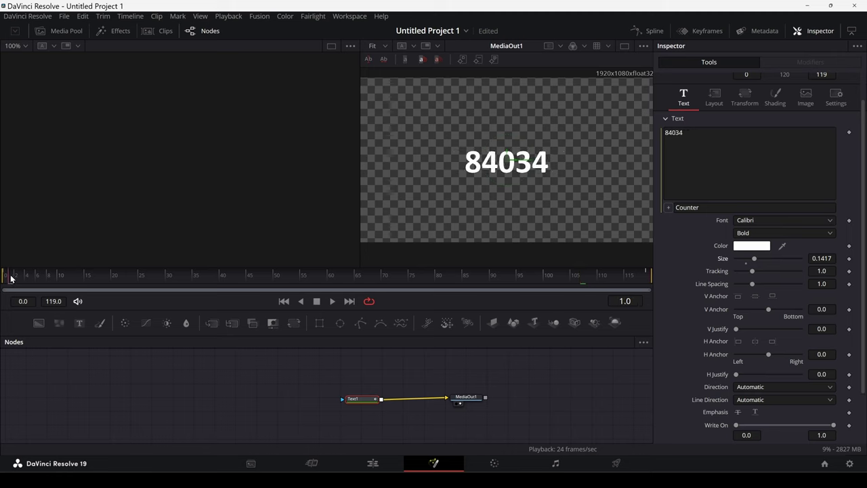
key(space)
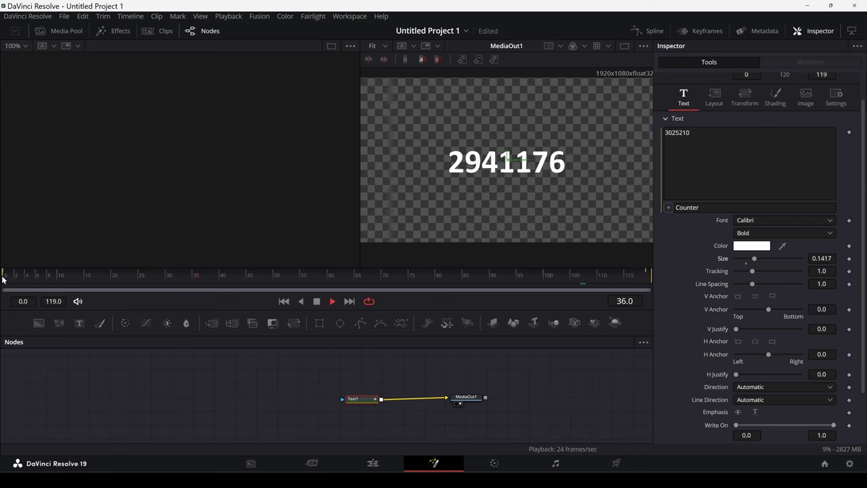
key(space)
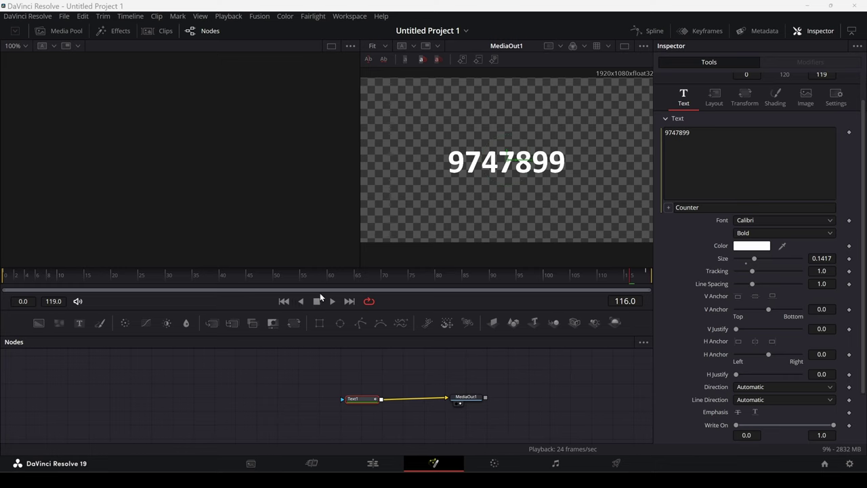
key(space)
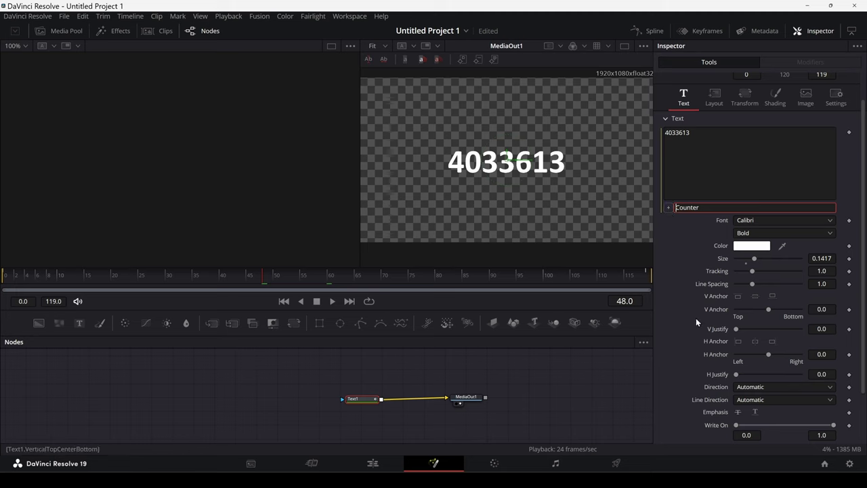
text(")
text(QAR ")
text(..)
key(Tab)
drag(50, 276, 10, 278)
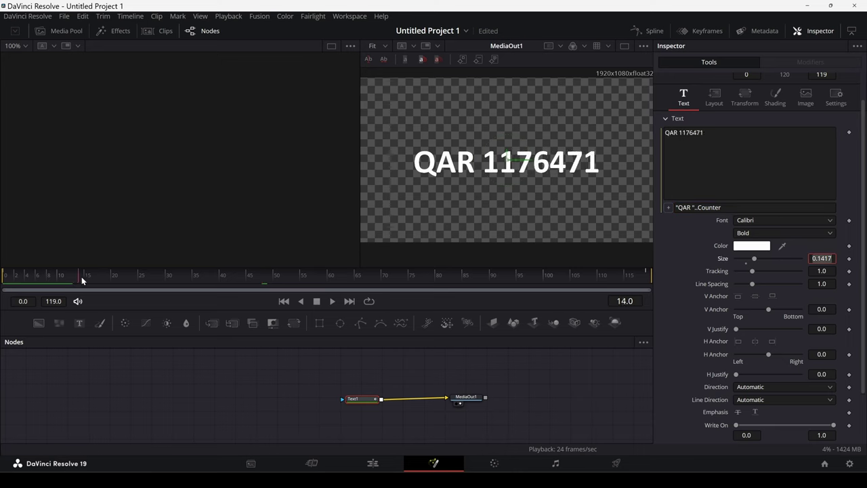
mouse_move(10, 277)
mouse_down()
mouse_move(366, 272)
mouse_move(592, 286)
mouse_up()
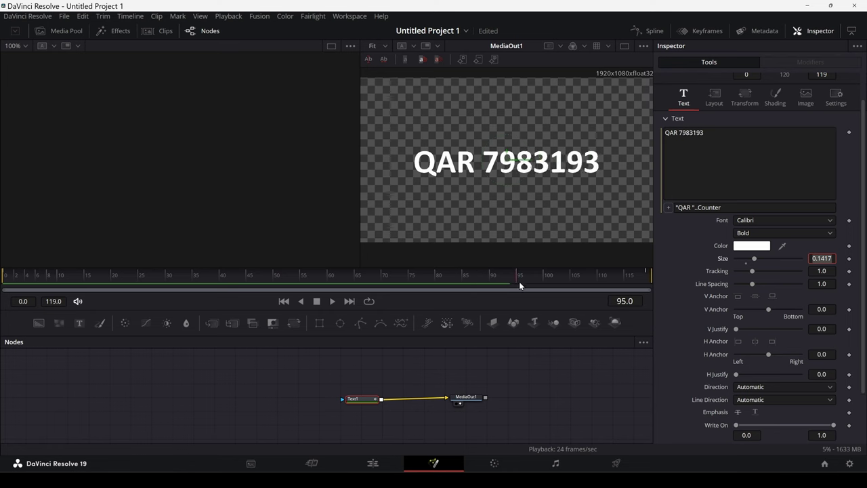
drag(592, 286, 349, 274)
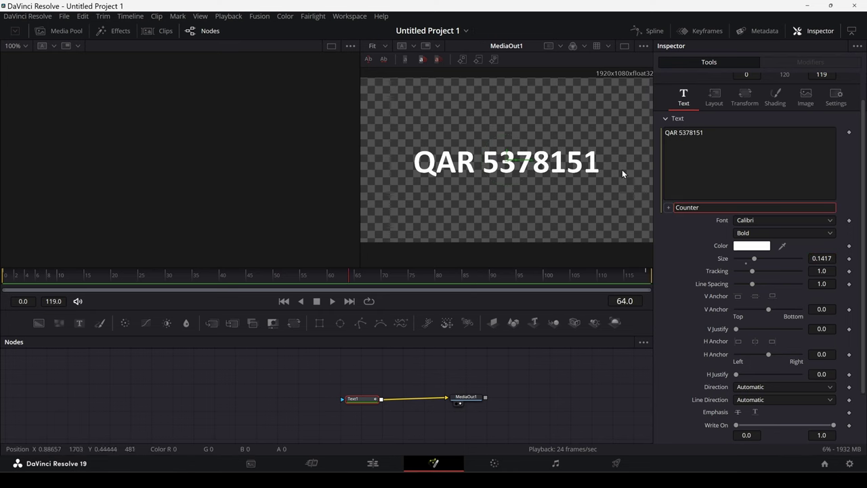
key(ctrl+z)
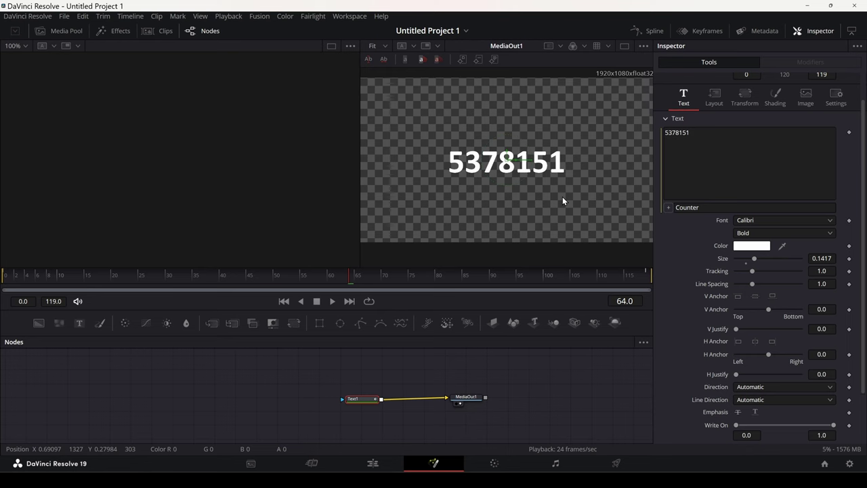
Step: Replace Counter with the string.sub comma-formatting expression and scrub to check, finding ',,0' at frame 0
click(703, 207)
key(ctrl+v)
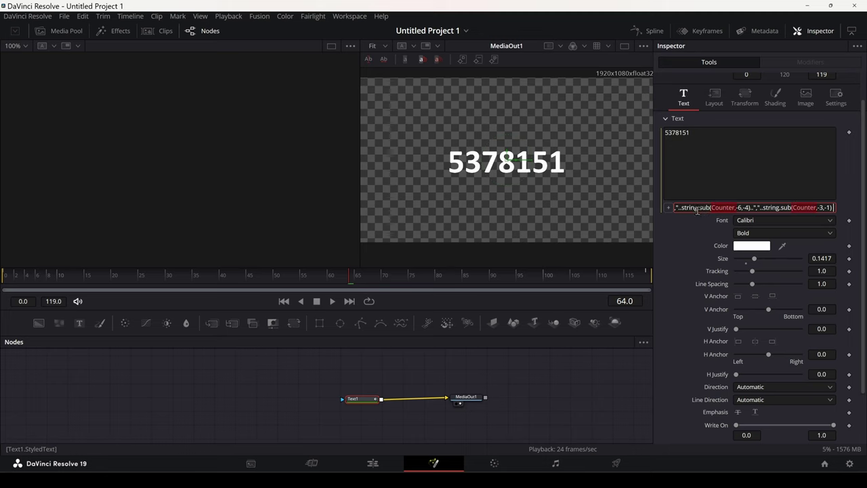
click(5, 279)
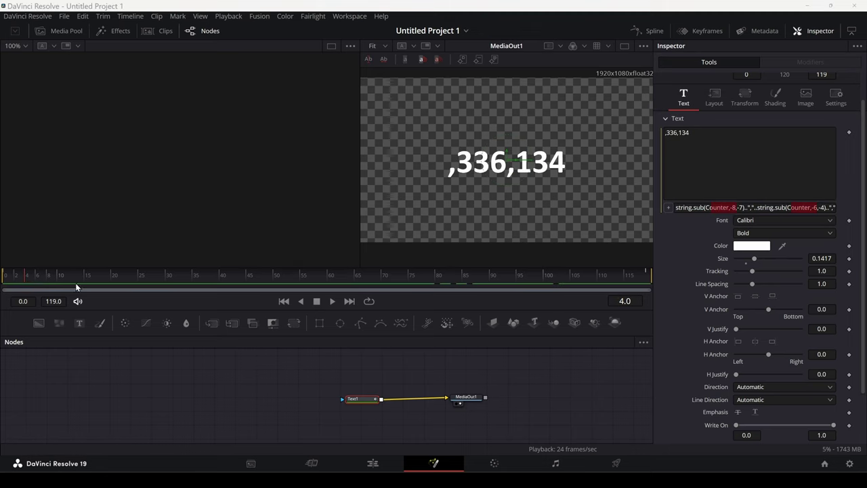
mouse_move(29, 283)
mouse_down()
mouse_move(633, 283)
mouse_move(165, 294)
mouse_up()
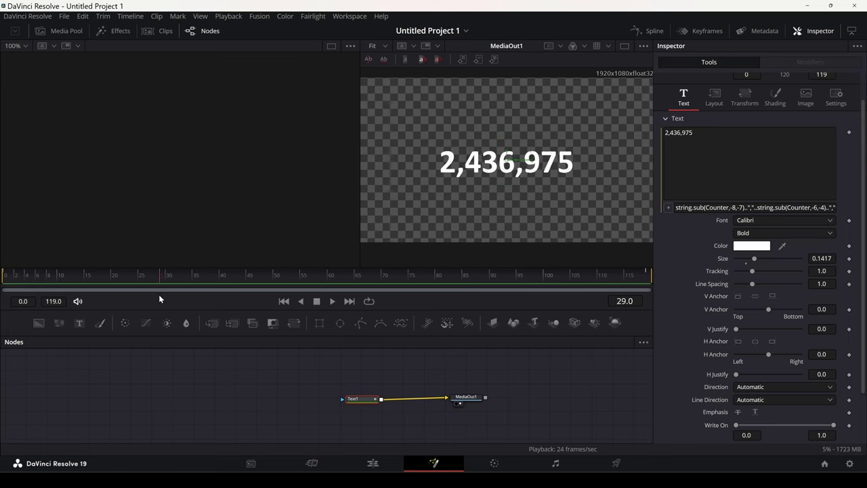
drag(165, 299, 4, 302)
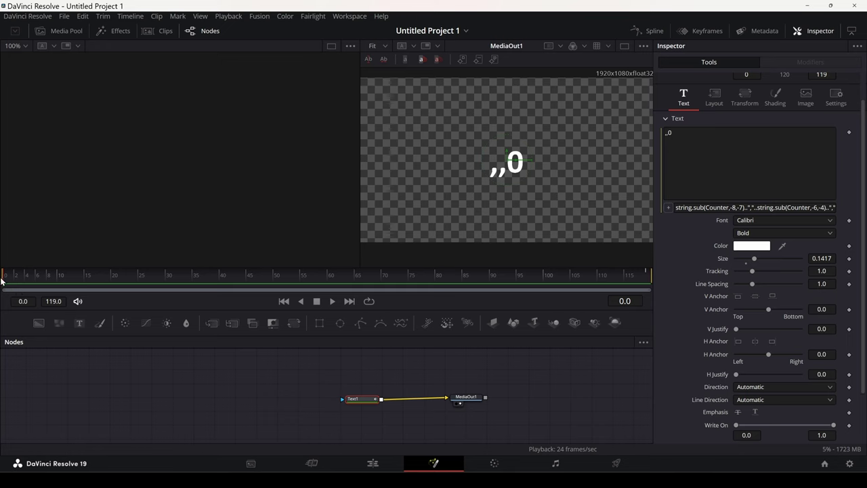
Step: At frame 0, keyframe Write On and raise its start to 0.344 so only '0' shows
drag(5, 279, 38, 282)
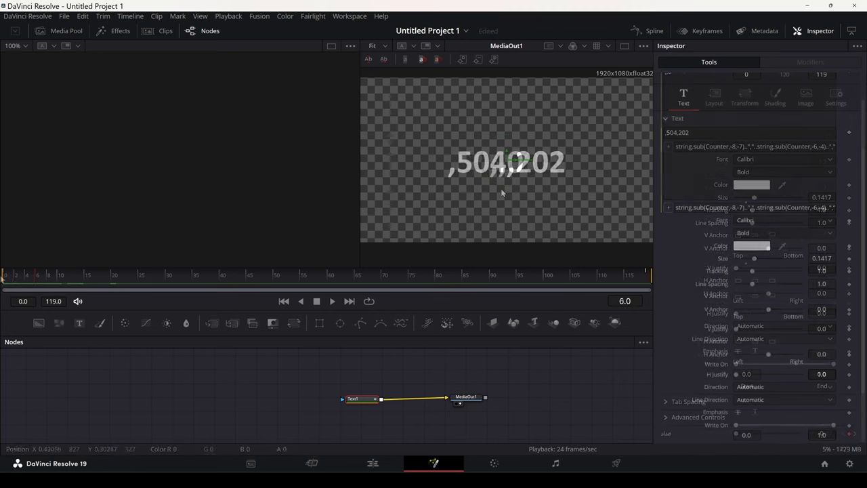
drag(508, 175, 500, 213)
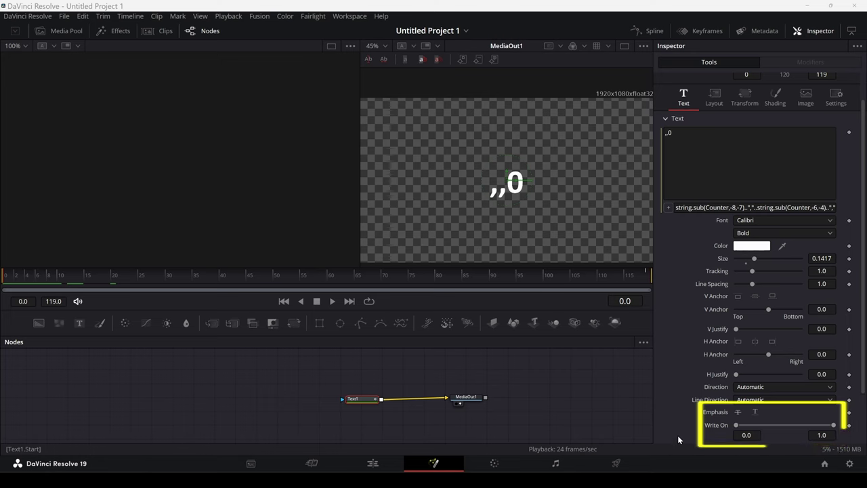
drag(15, 278, 7, 281)
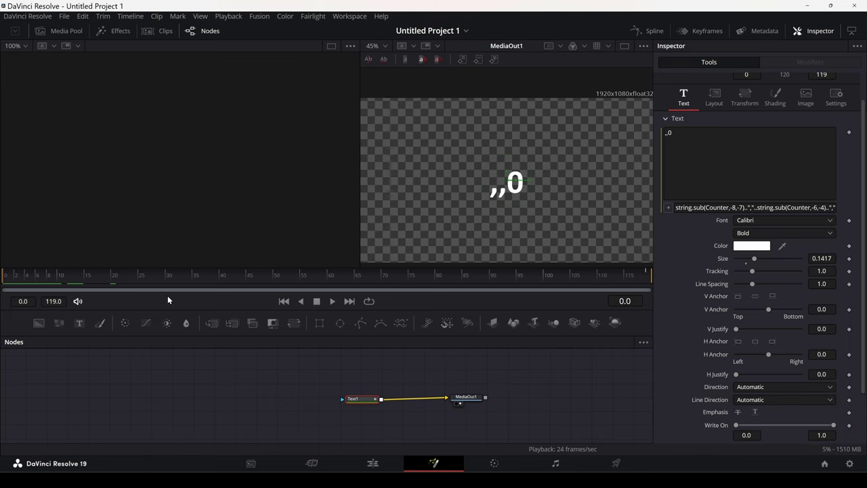
click(848, 424)
drag(735, 424, 763, 425)
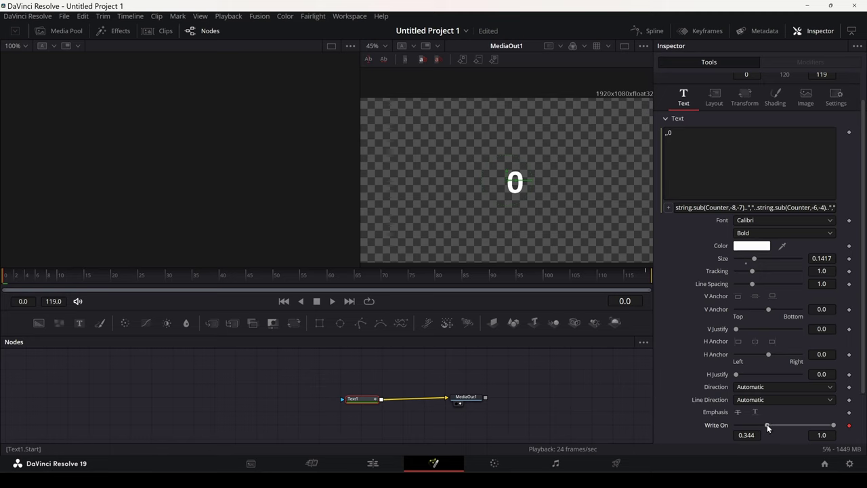
Step: Go to frame 0.3 and lower the Write On start to 0.1 so '25,210' shows without a leading comma
click(9, 278)
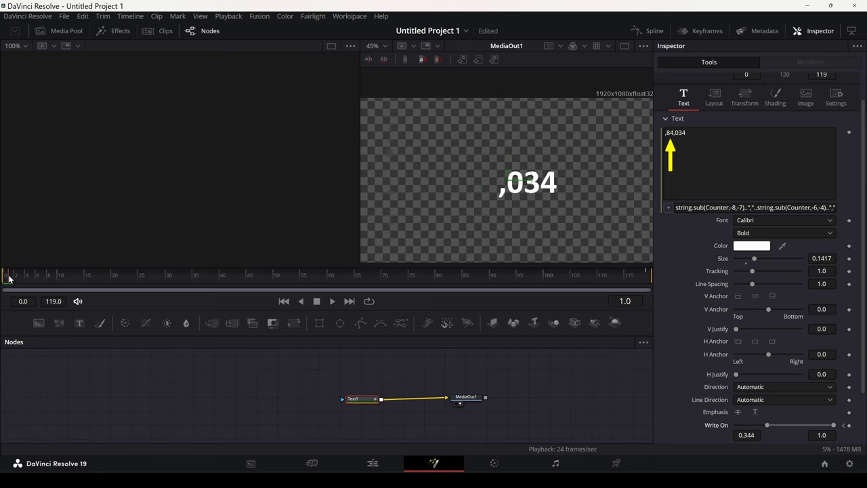
click(624, 300)
text(0.5)
key(Return)
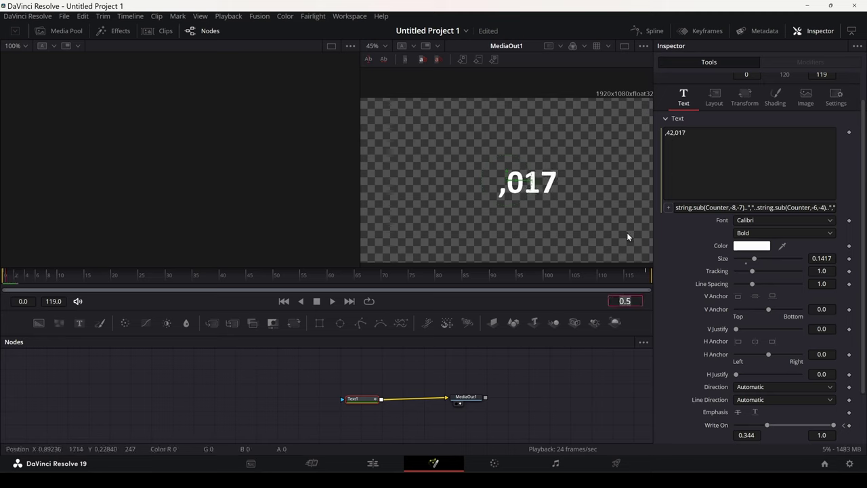
key(ctrl+a)
key(BackSpace)
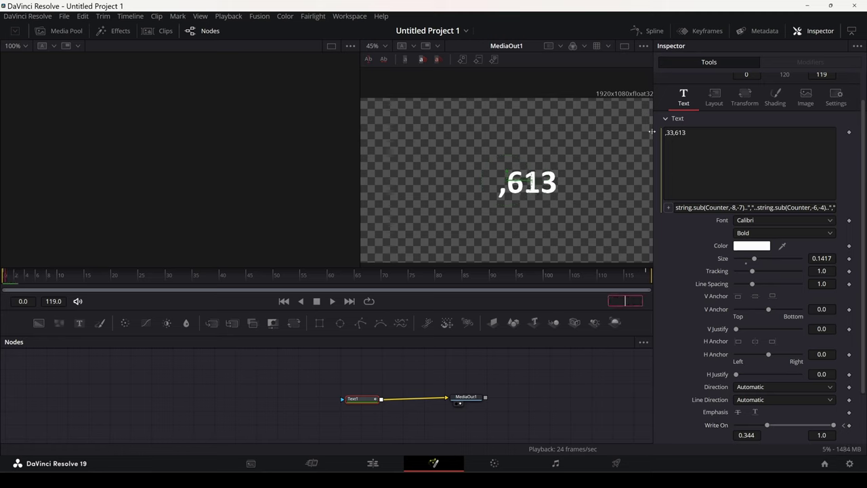
key(Return)
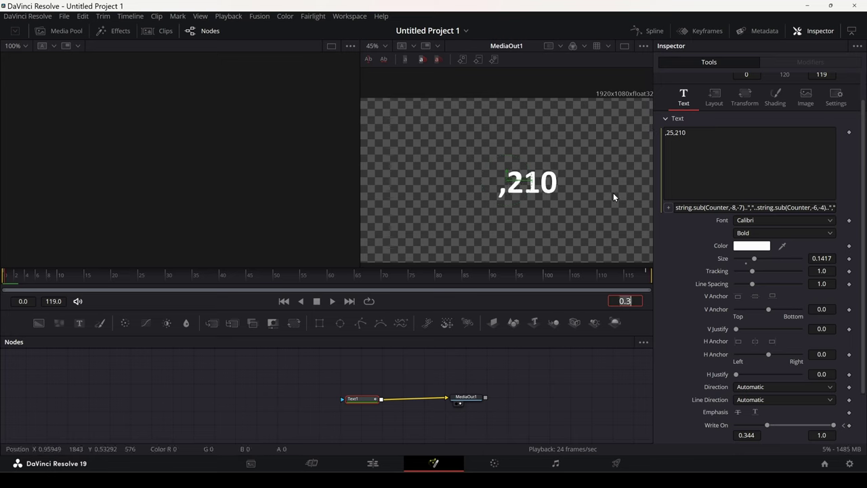
double_click(634, 300)
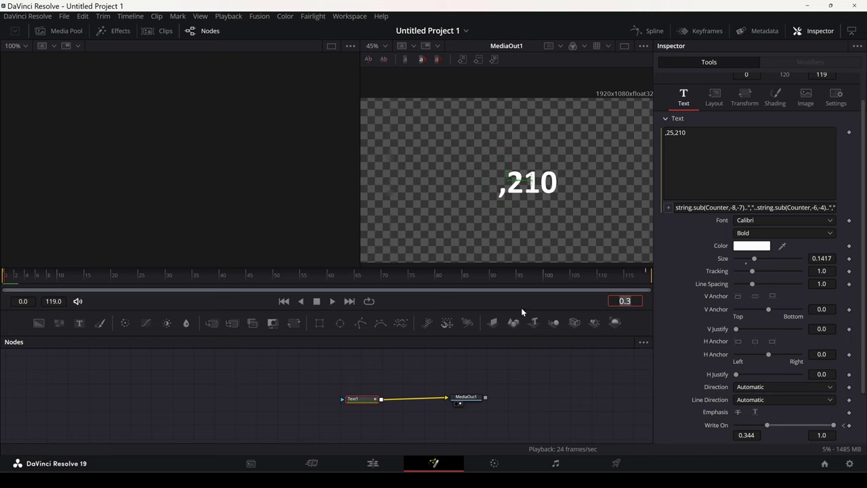
click(682, 165)
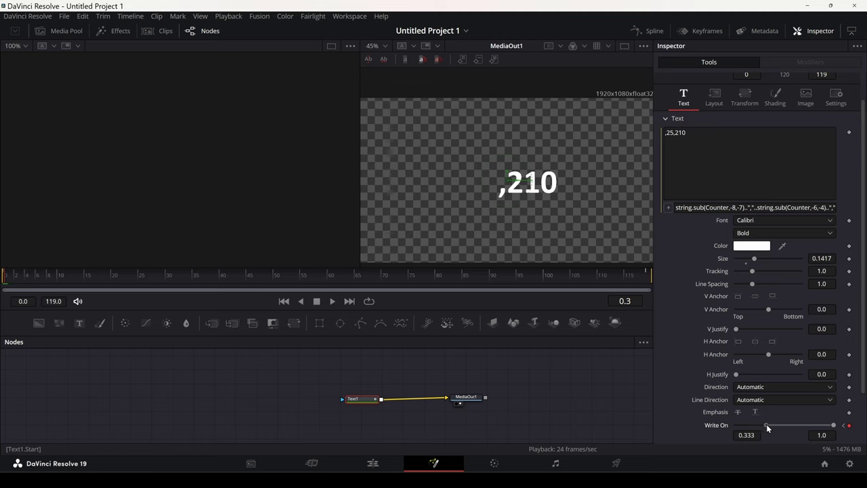
drag(762, 424, 744, 429)
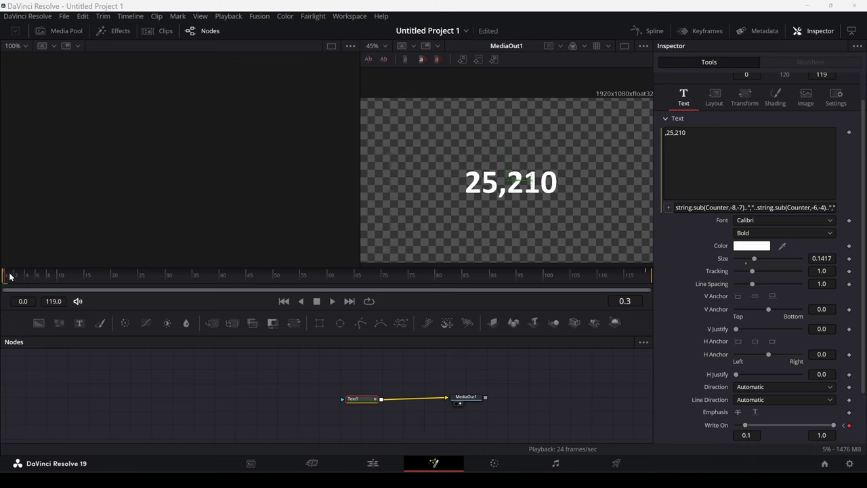
Step: Scrub through frames 0–5 to check that the lowered Write On shows the counter correctly
drag(5, 275, 14, 278)
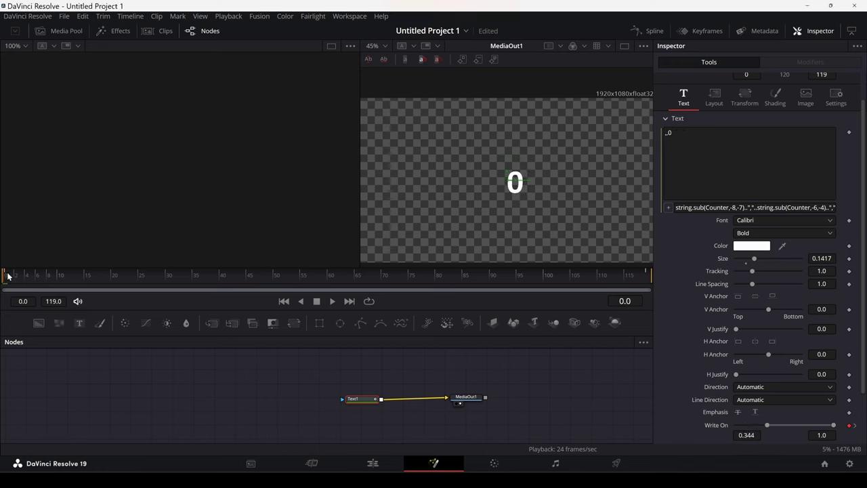
drag(15, 277, 68, 283)
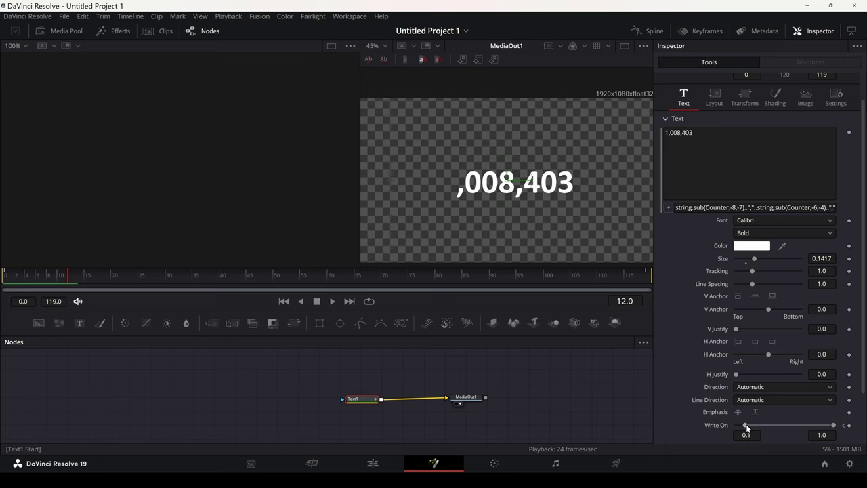
click(22, 281)
mouse_move(23, 281)
mouse_down()
mouse_move(10, 282)
mouse_move(657, 280)
mouse_move(158, 277)
mouse_up()
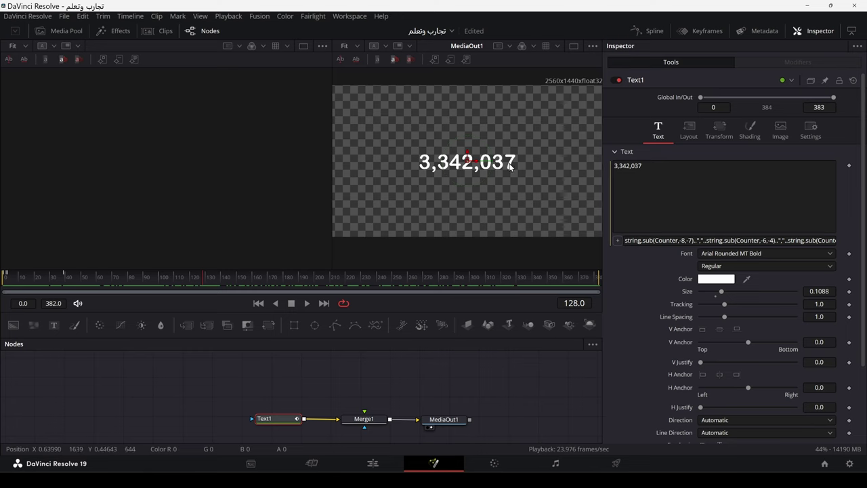
Step: Replace the Text+ expression with the string.sub version adding '.' before the last two digits
click(639, 240)
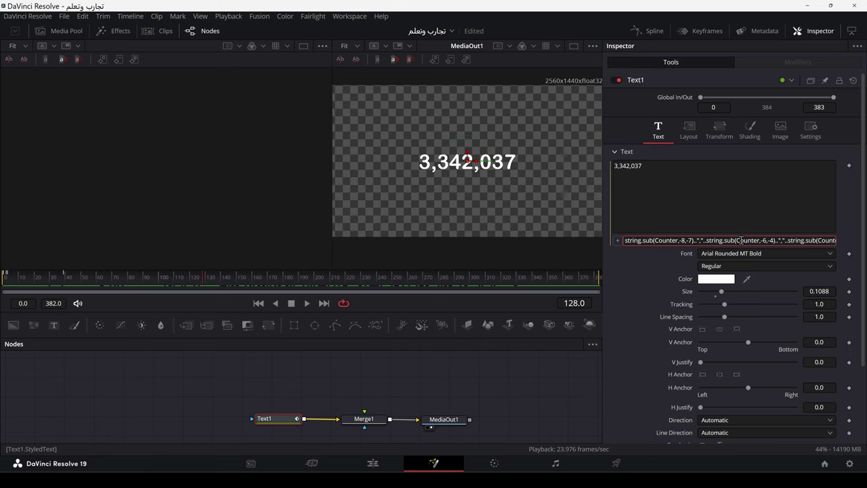
click(819, 240)
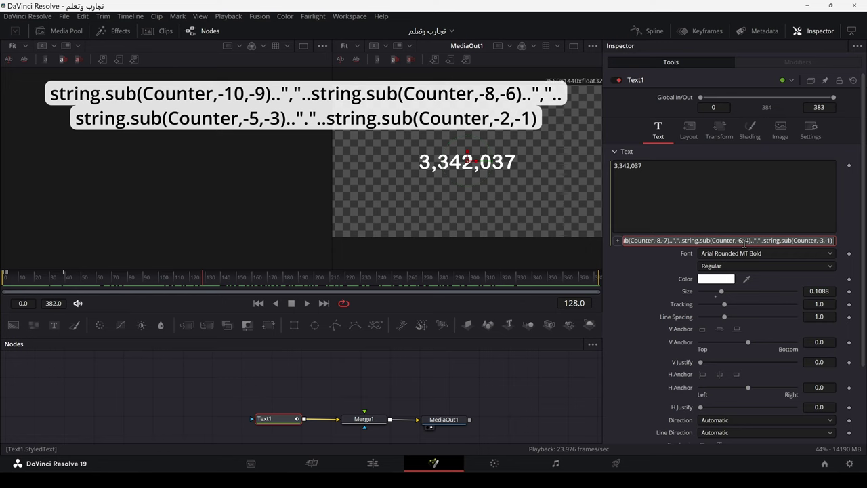
key(ctrl+v)
key(Tab)
scroll(670, 321, down, 3)
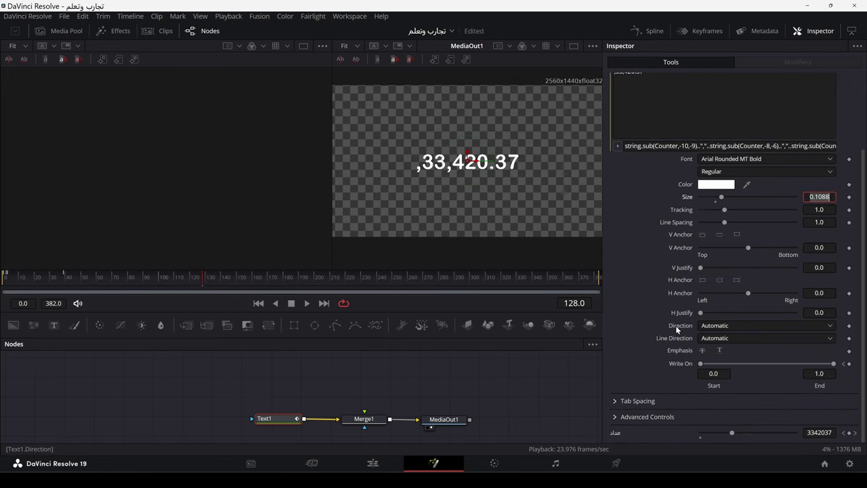
Step: Append two zeros to the end Counter value so it reaches 10,000,000.00, then play the animation
drag(586, 277, 599, 281)
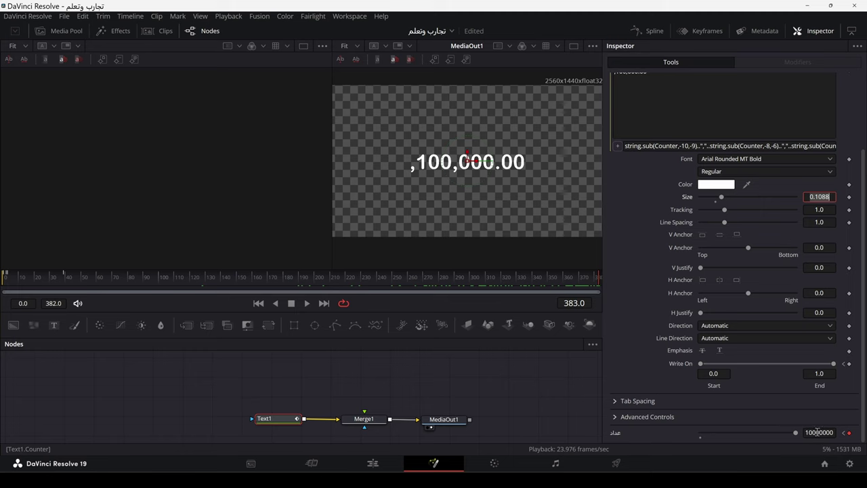
text(00)
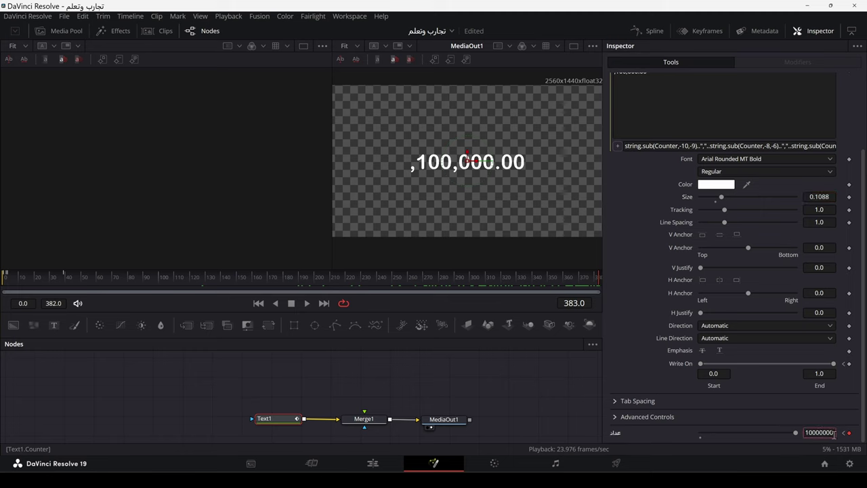
key(Return)
scroll(612, 151, up, 2)
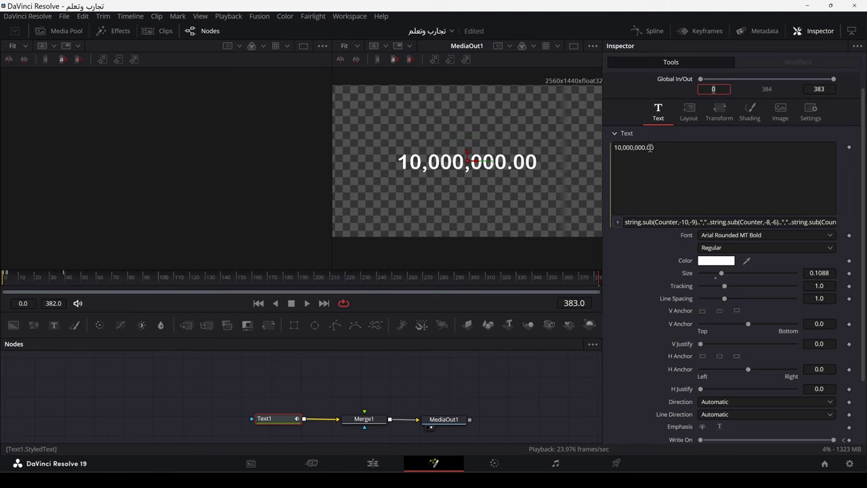
key(space)
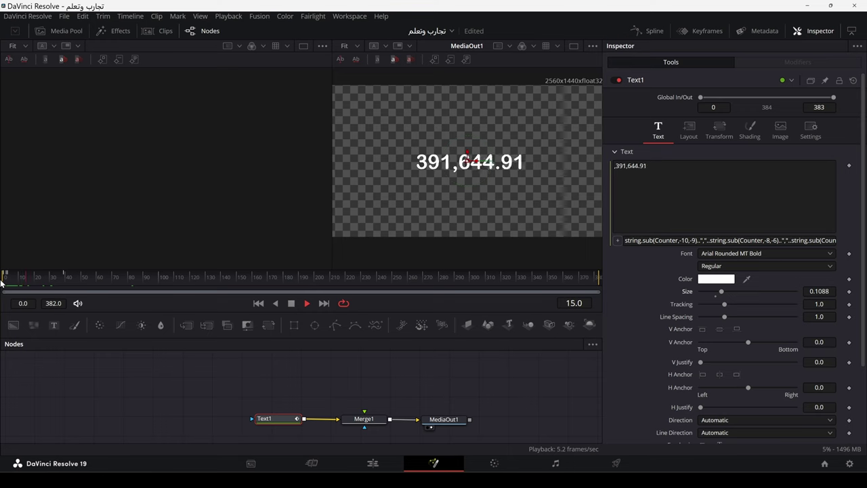